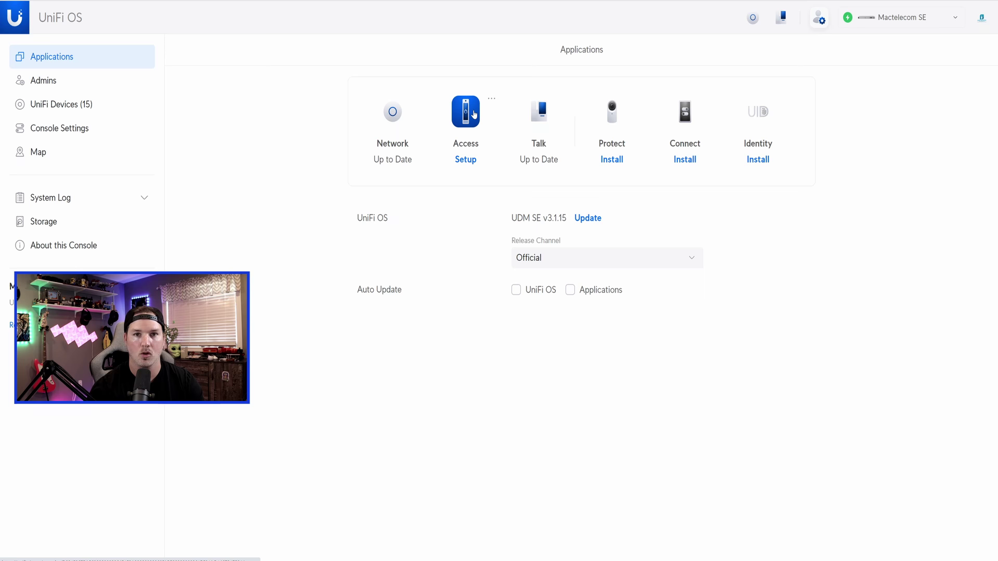
- Begin the UniFi Access setup under Access, agreeing to the terms and policies
click(471, 161)
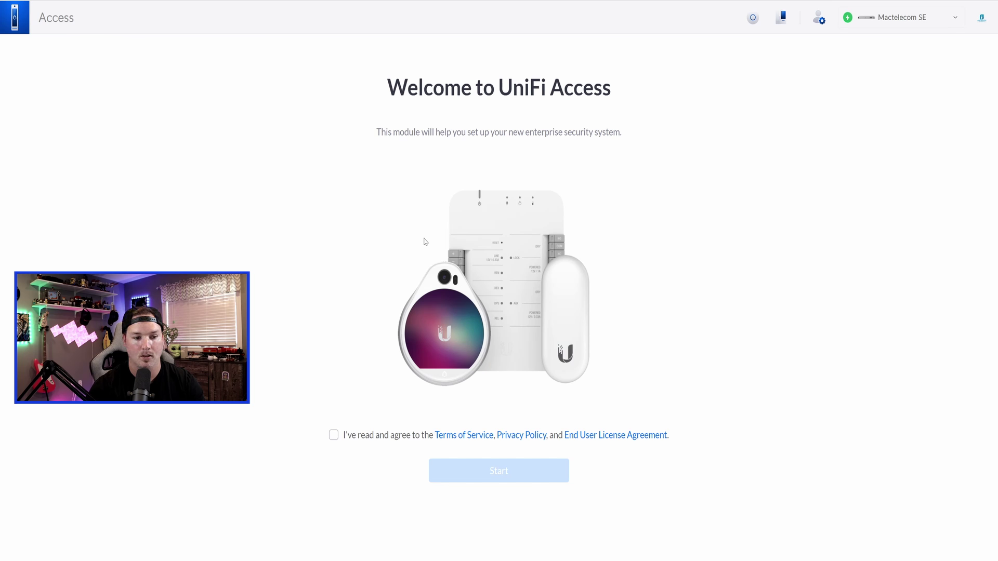
click(334, 435)
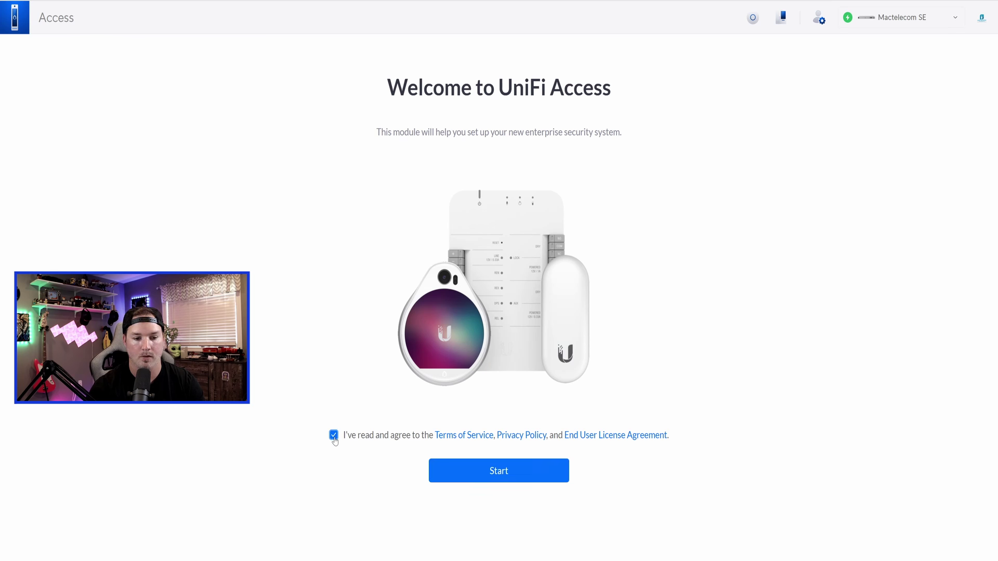
click(508, 472)
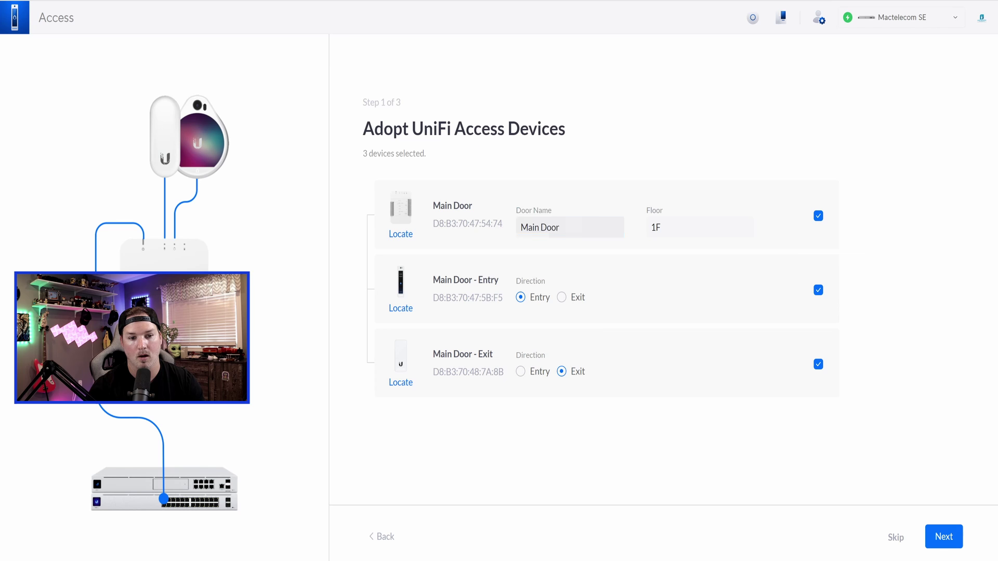
- Rename the door to 'Mactelecom Main door', keeping the first reader as Entry, and continue
triple_click(550, 227)
text(Macte)
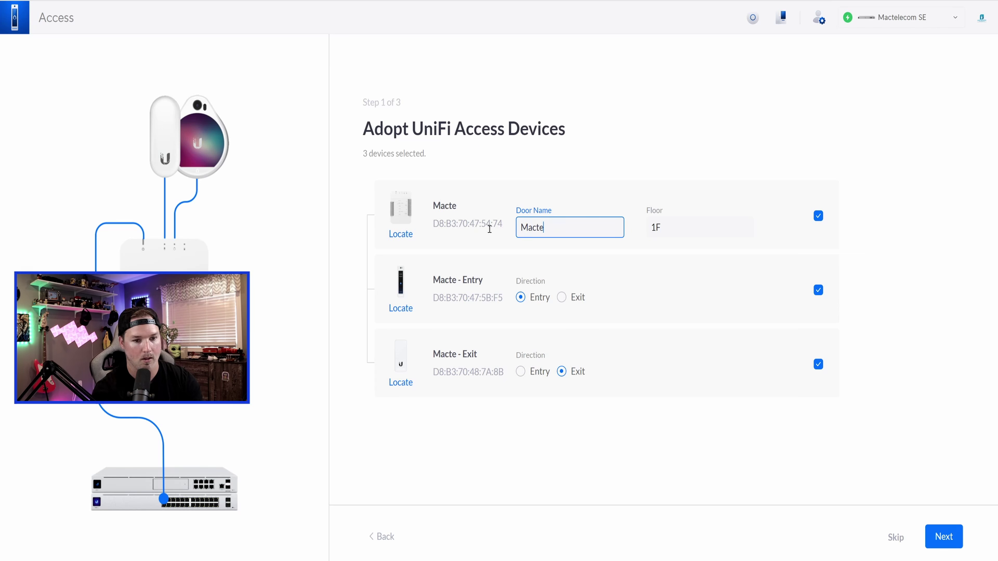
text(lecom Main door)
click(684, 196)
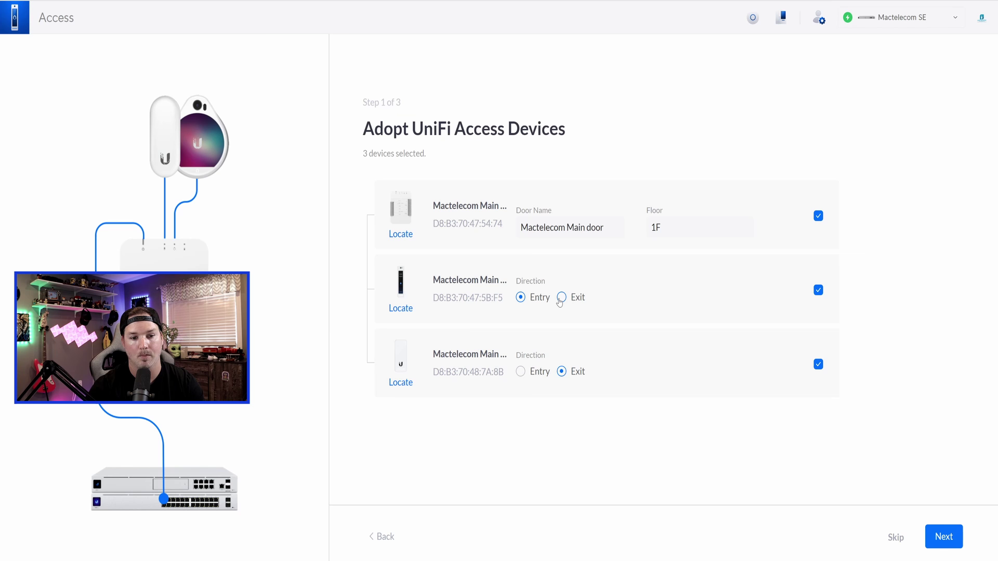
click(561, 297)
click(521, 298)
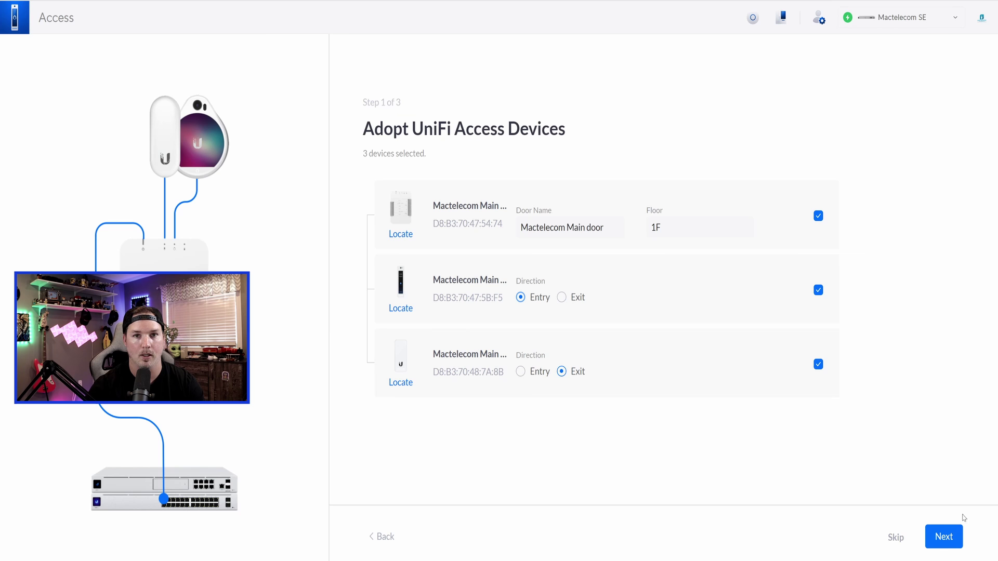
click(942, 536)
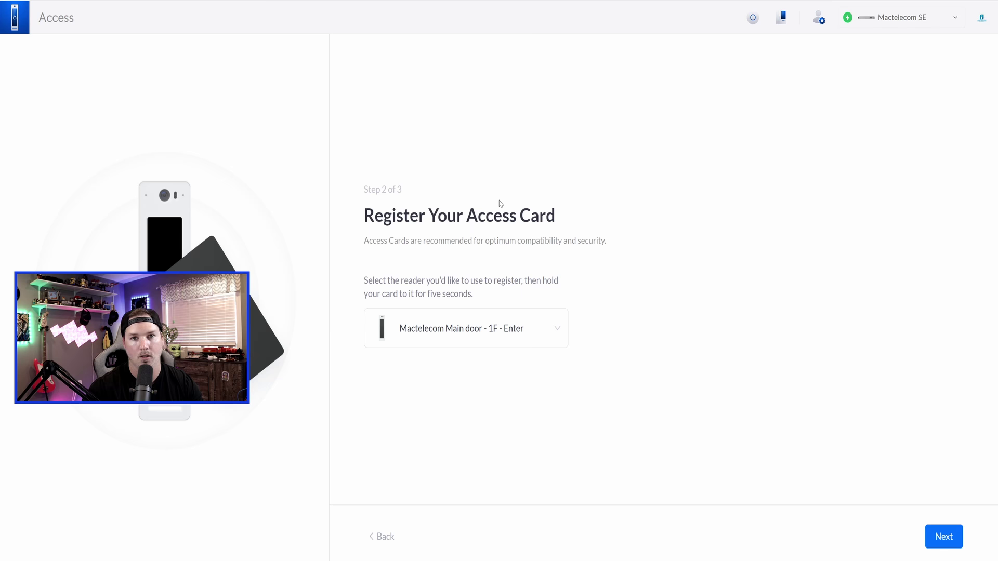
- Keep the Enter reader as the card-registration reader and continue
click(550, 328)
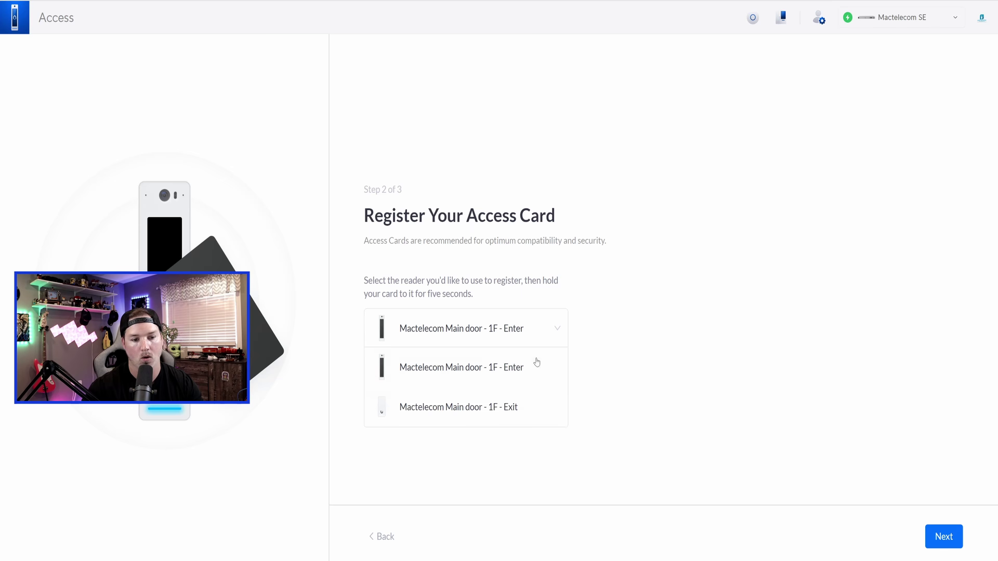
click(687, 396)
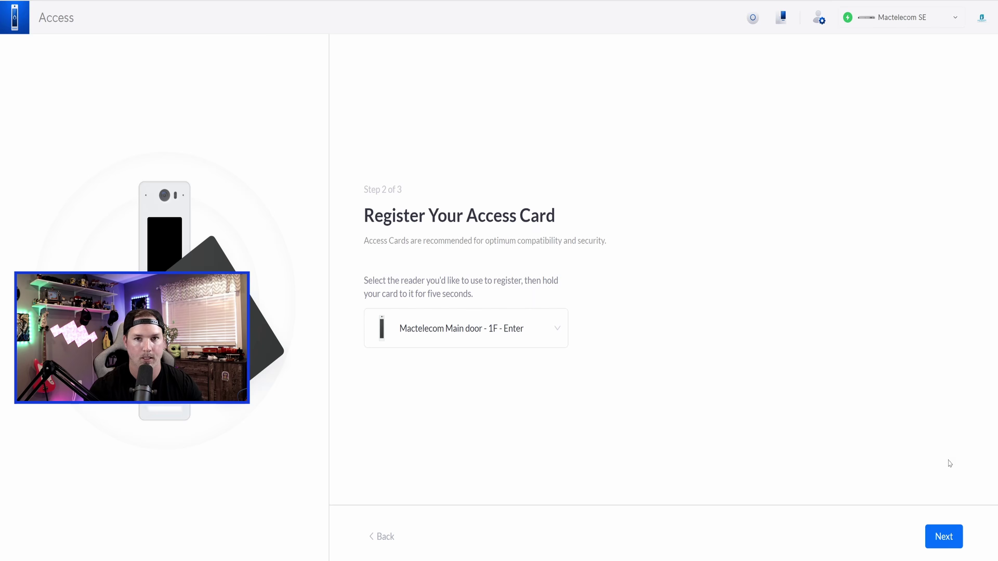
click(944, 536)
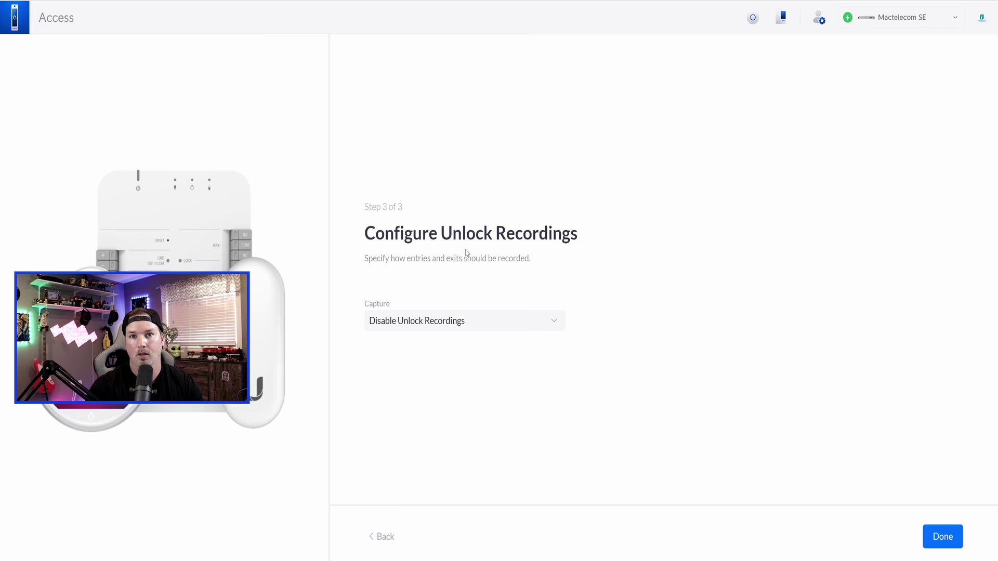
- Set unlock recordings to capture Video and Audio for 10 seconds
click(422, 320)
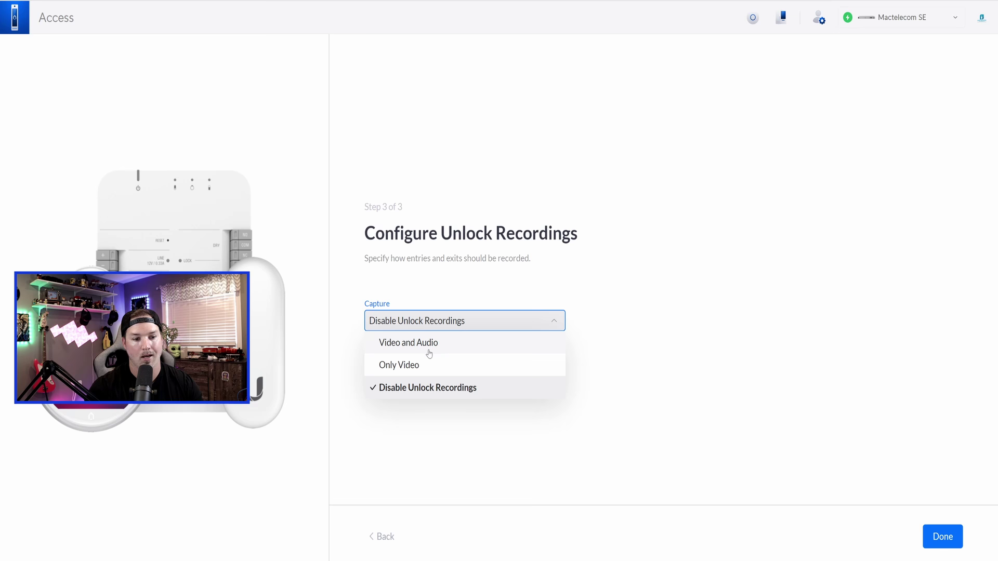
click(425, 349)
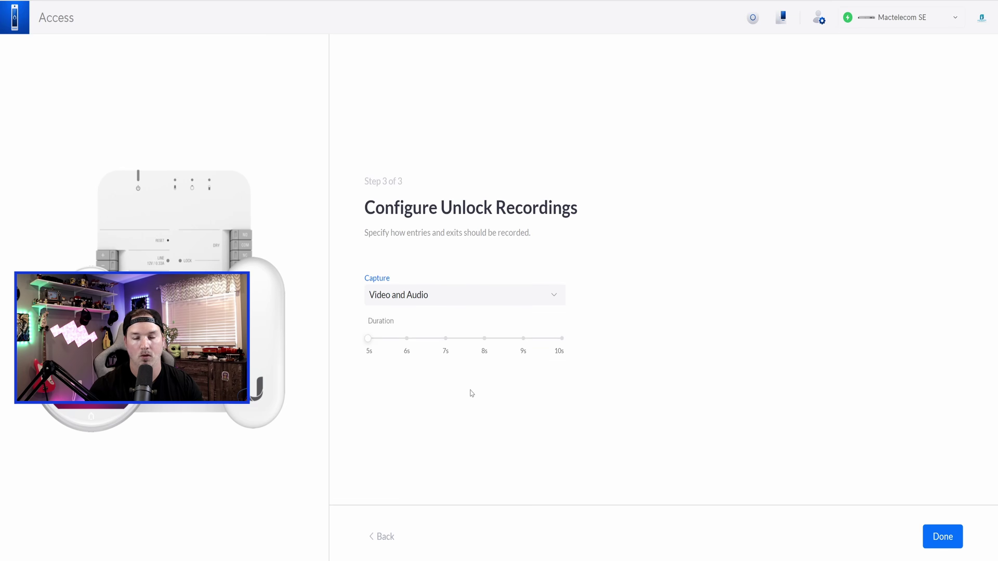
click(561, 340)
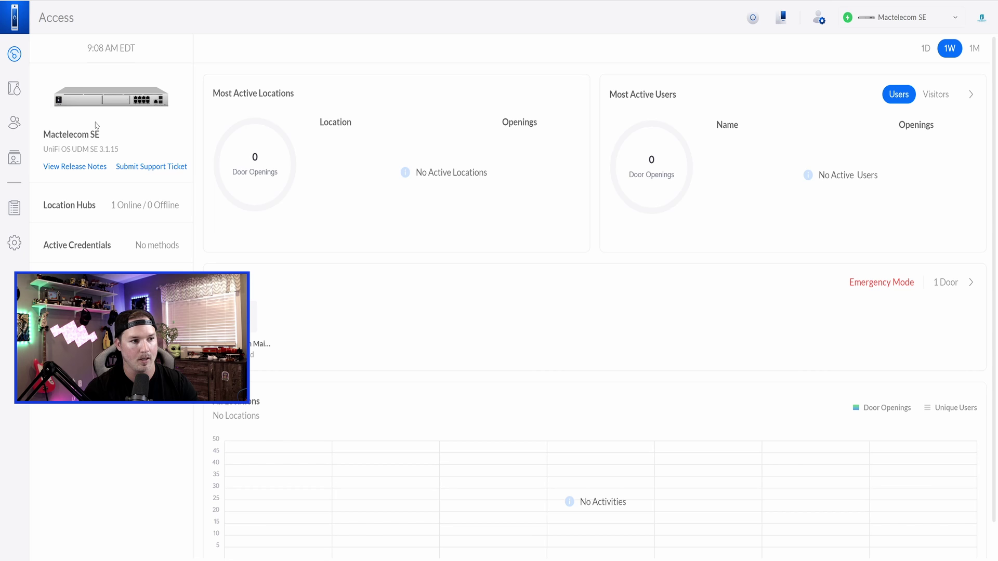
- Show all devices, update all three with Update All, and open the Mactelecom Main door hub
click(20, 94)
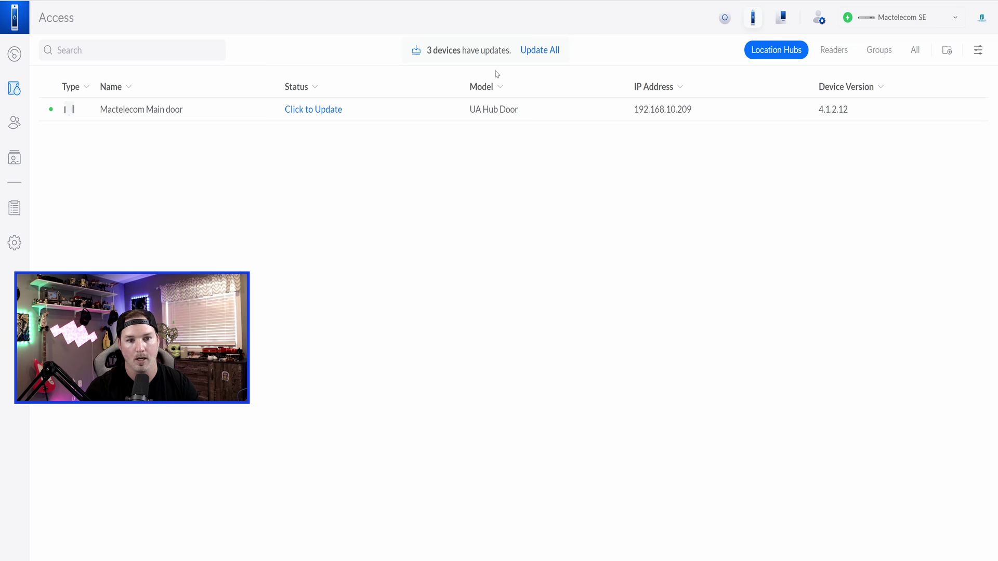
click(915, 52)
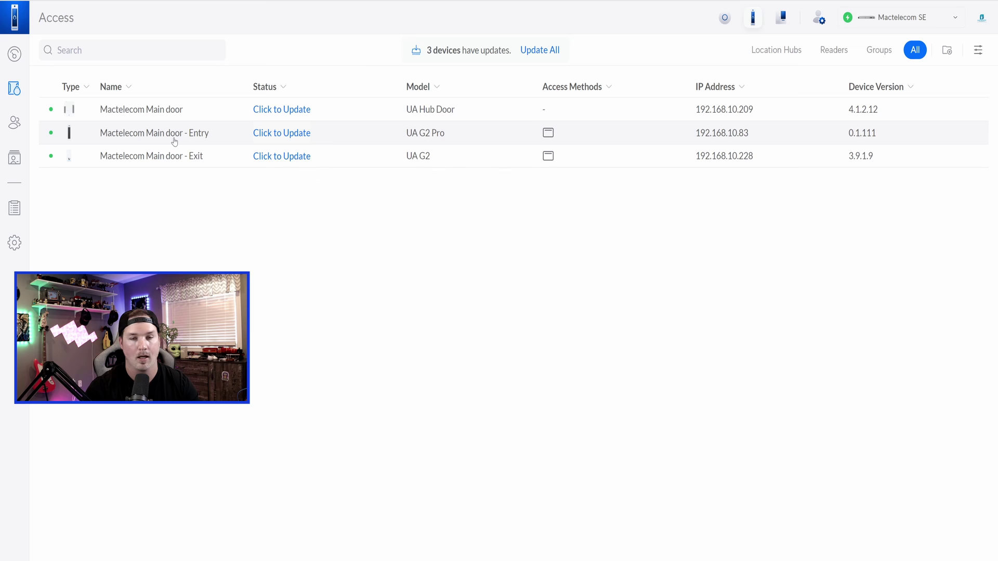
click(546, 52)
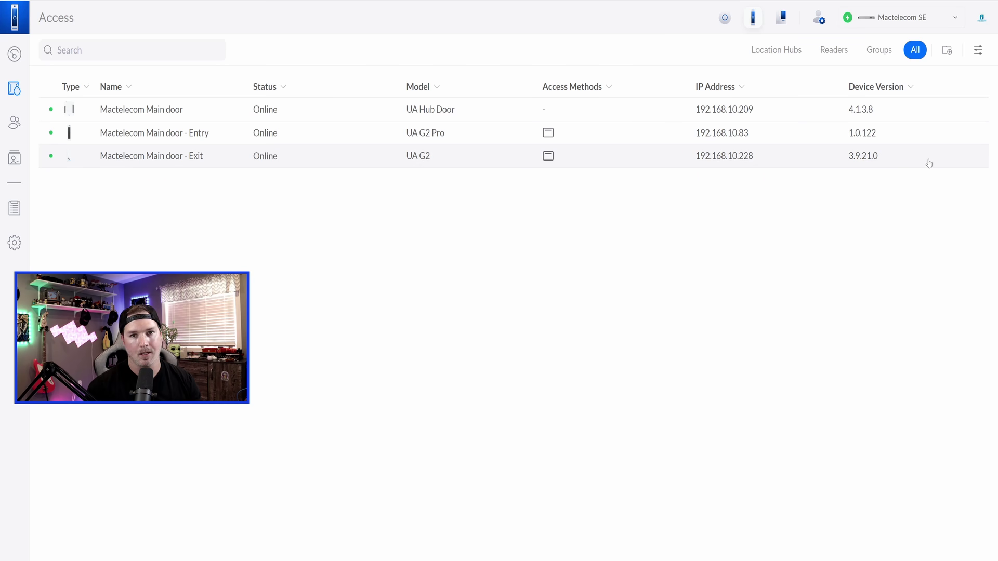
click(195, 112)
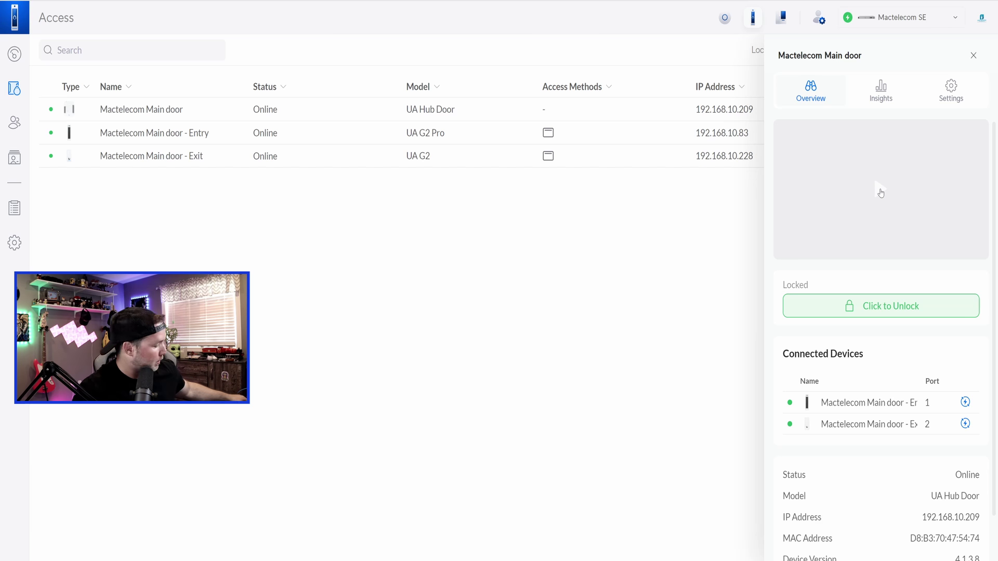
- Unlock Mactelecom Main door remotely from its live camera view, then close the video
click(880, 192)
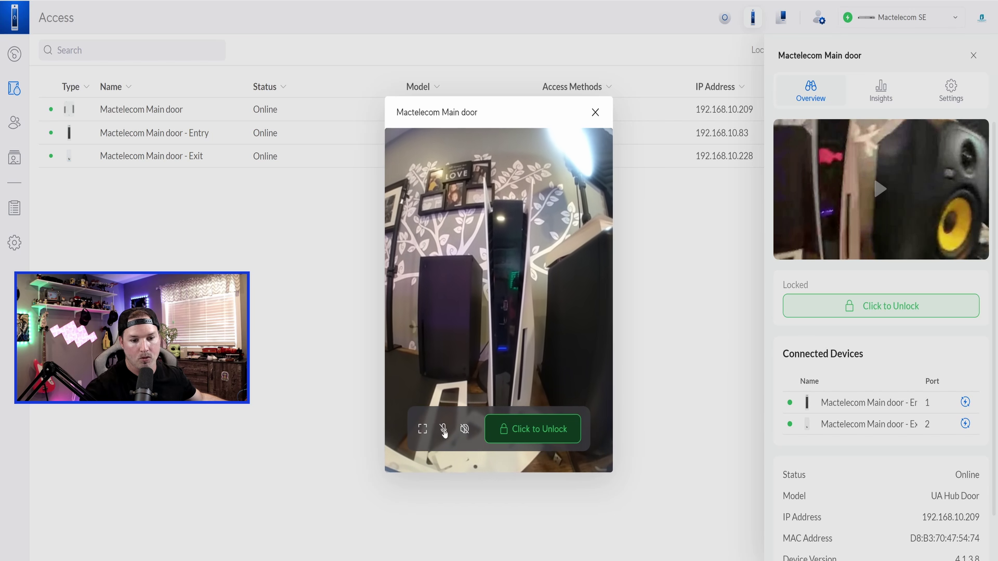
click(507, 434)
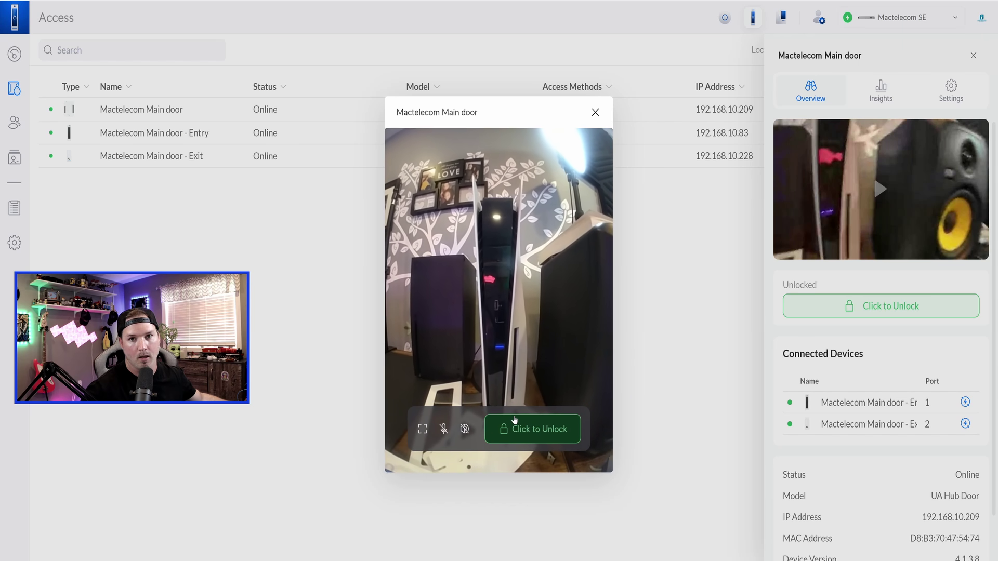
click(862, 368)
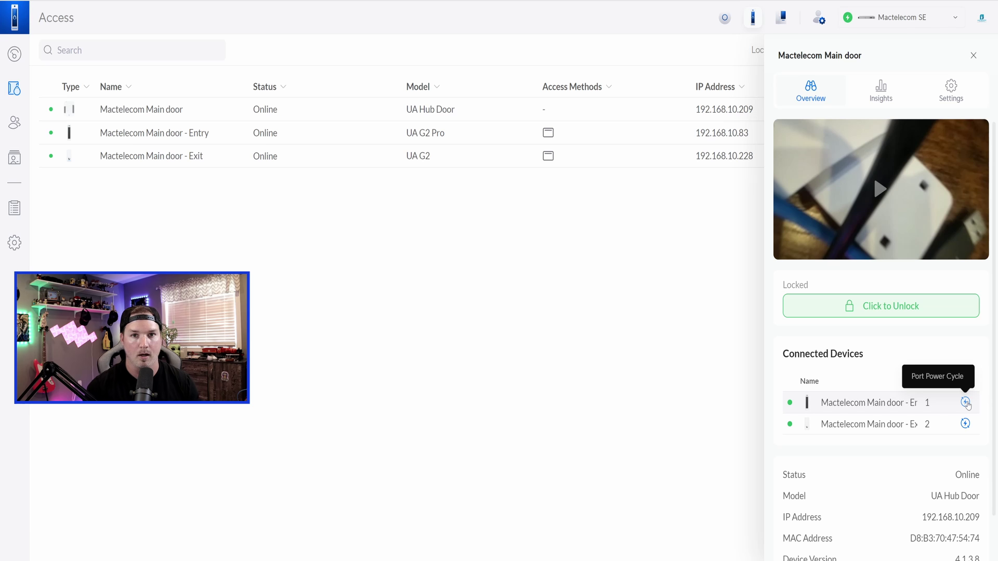
- Check the main door's unlock history and chart in Insights, then switch to its Settings
scroll(899, 439, down, 2)
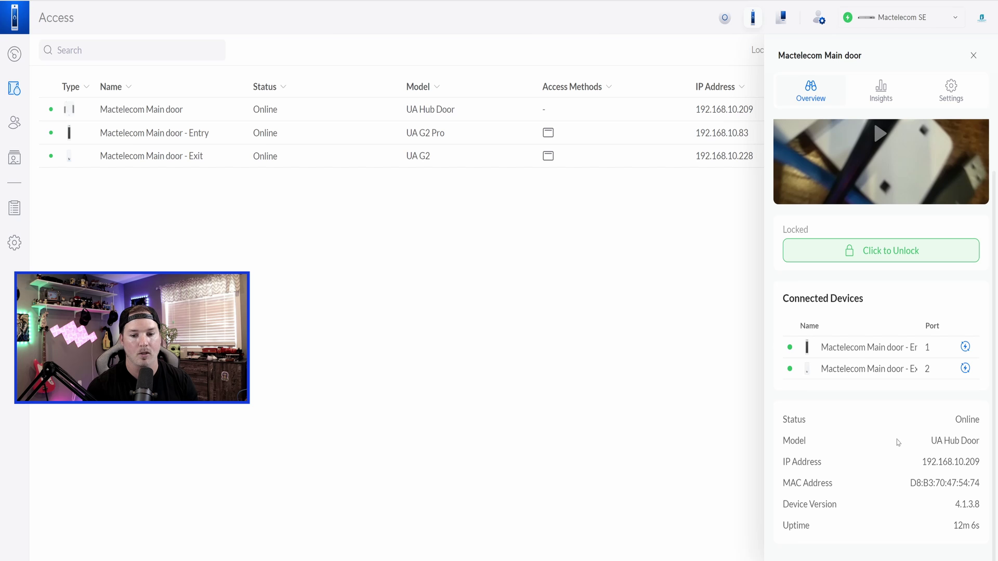
click(884, 98)
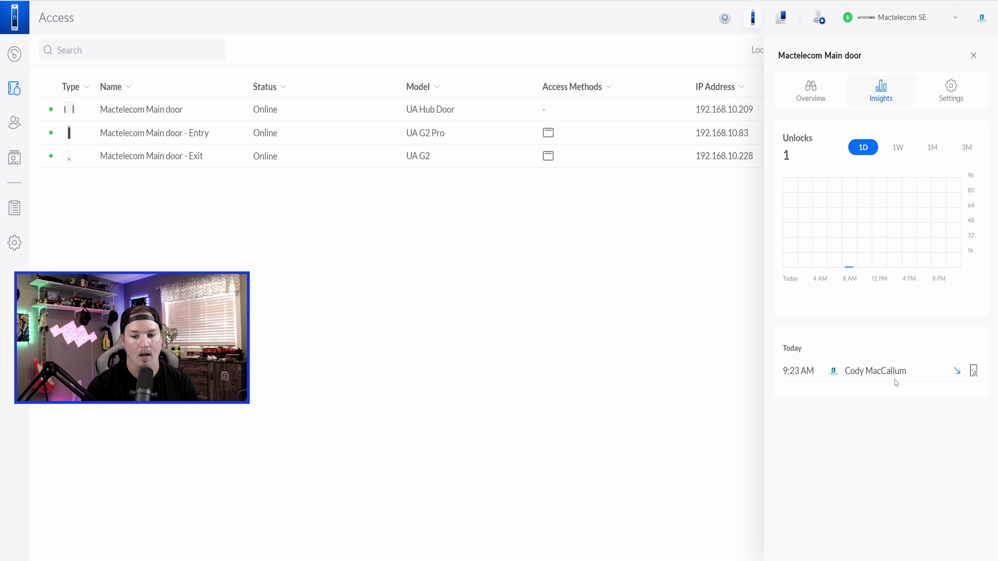
click(951, 90)
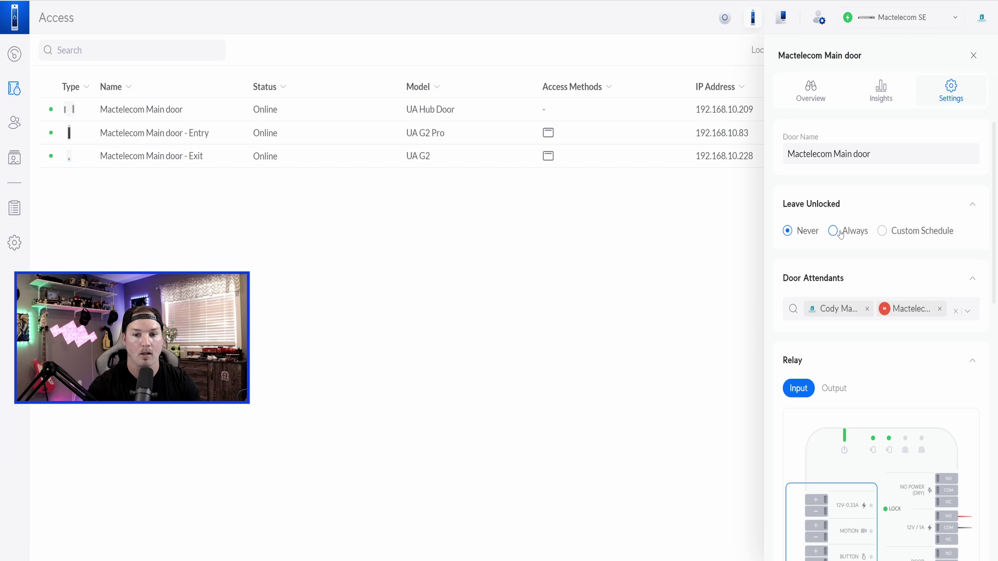
- Pick the custom schedule option in the main door's unlock settings
click(883, 232)
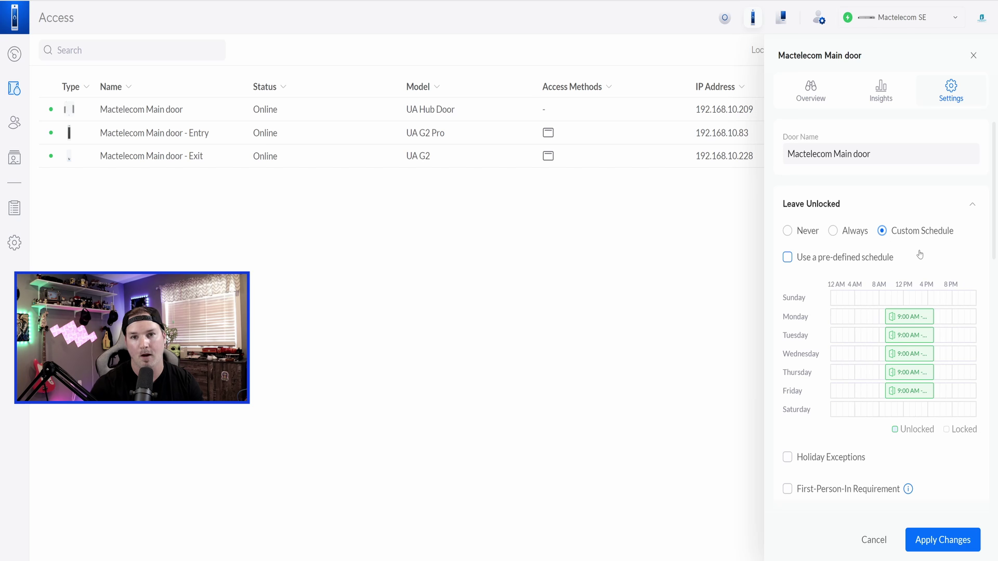
scroll(956, 380, down, 2)
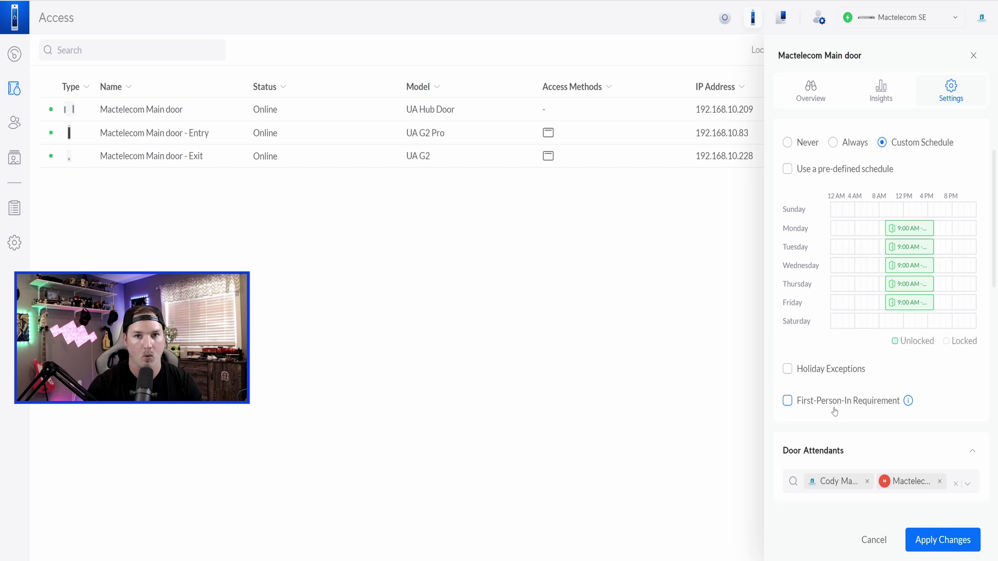
scroll(836, 410, down, 3)
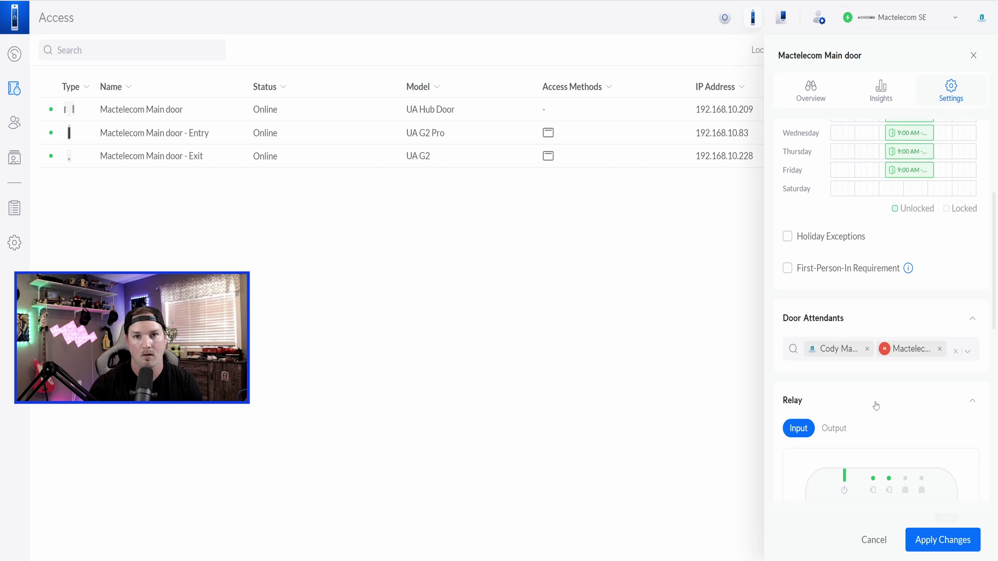
scroll(876, 405, down, 5)
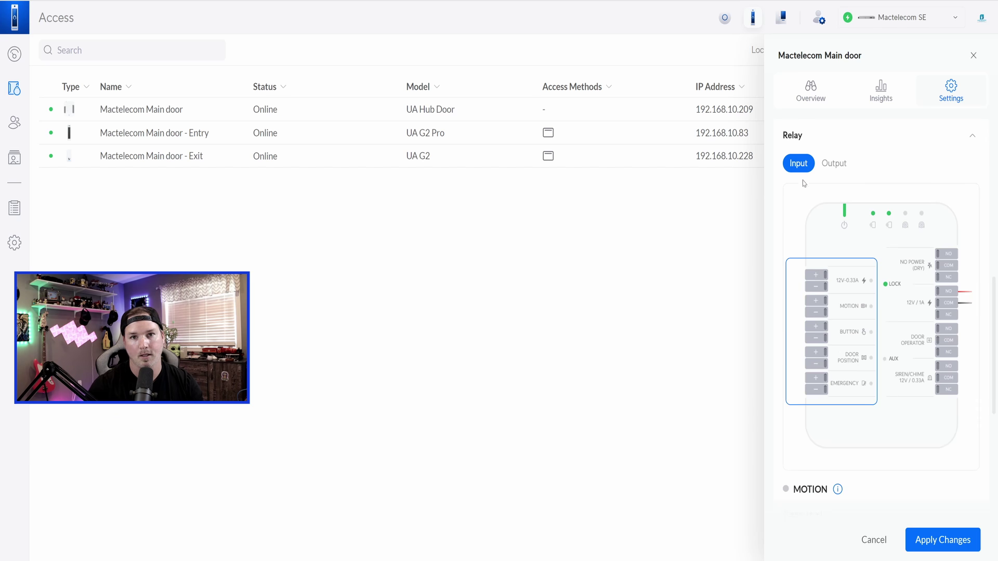
- Review the relay Output settings, keeping the 5 Seconds unlock duration, and check SIREN/CHIME relay modes
click(832, 169)
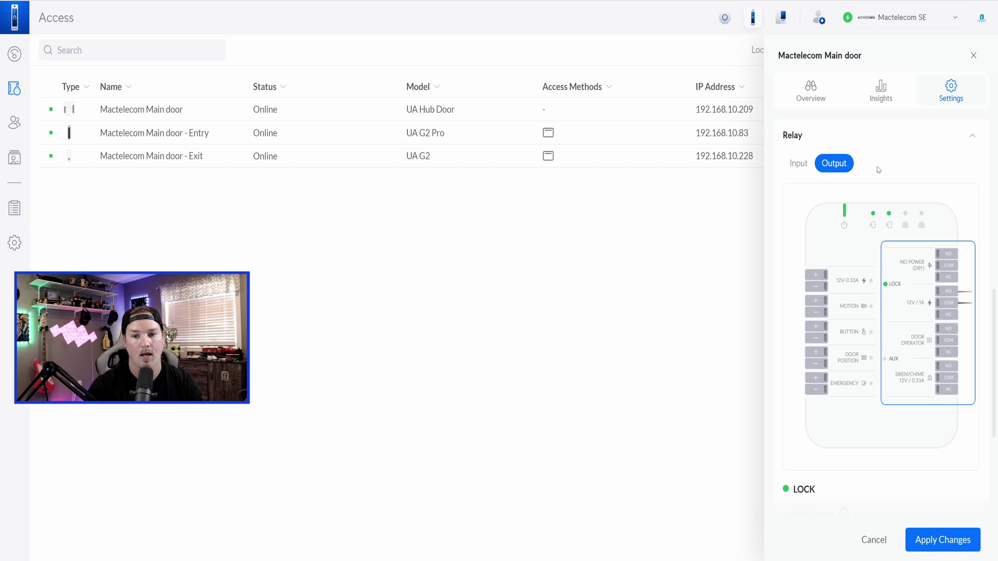
scroll(871, 310, down, 5)
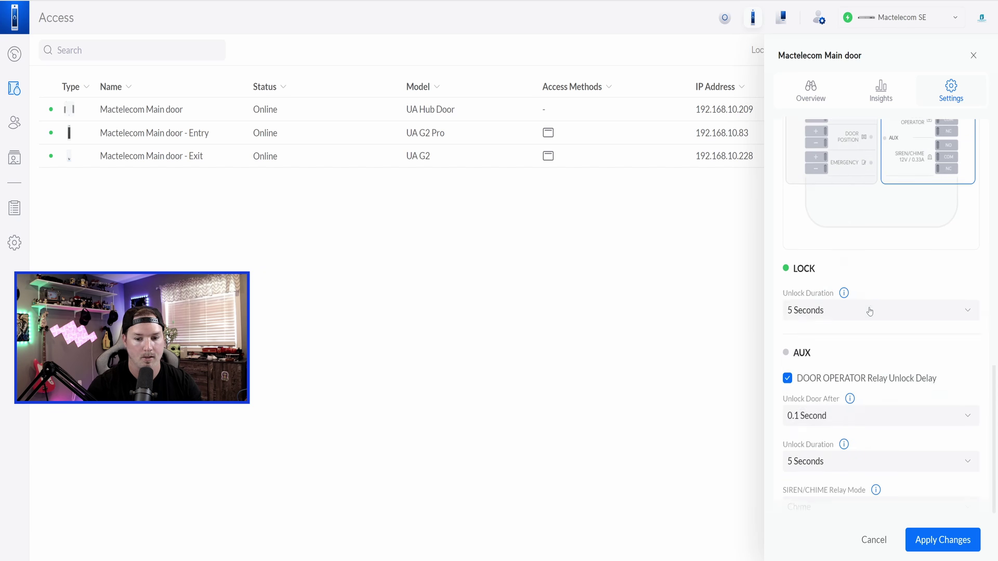
click(852, 266)
scroll(827, 294, down, 4)
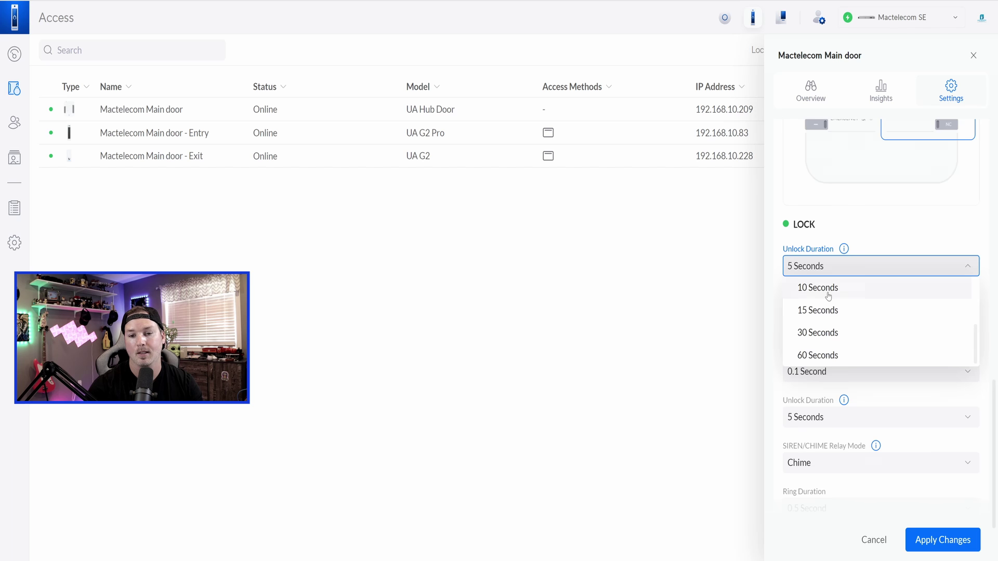
click(780, 258)
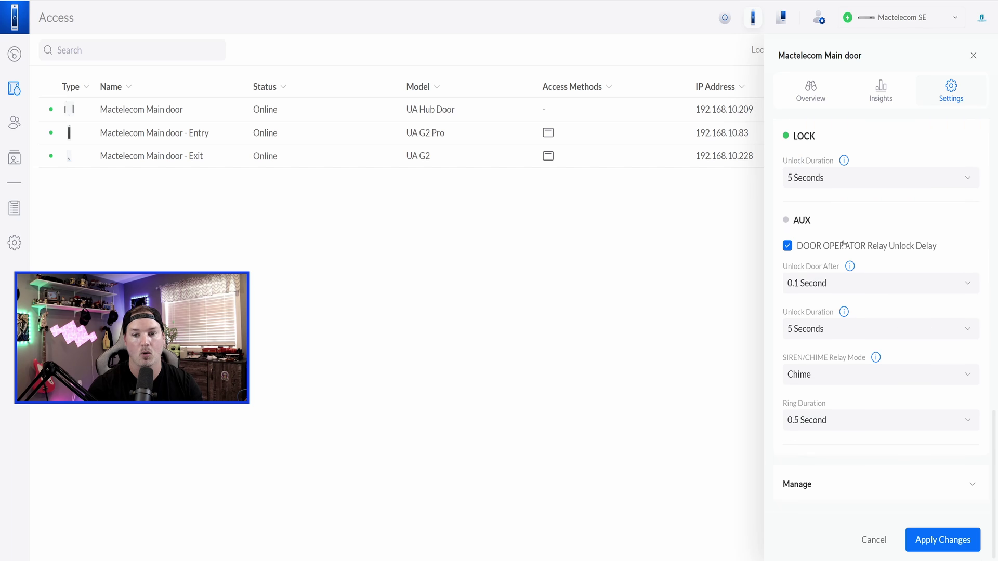
scroll(897, 248, down, 1)
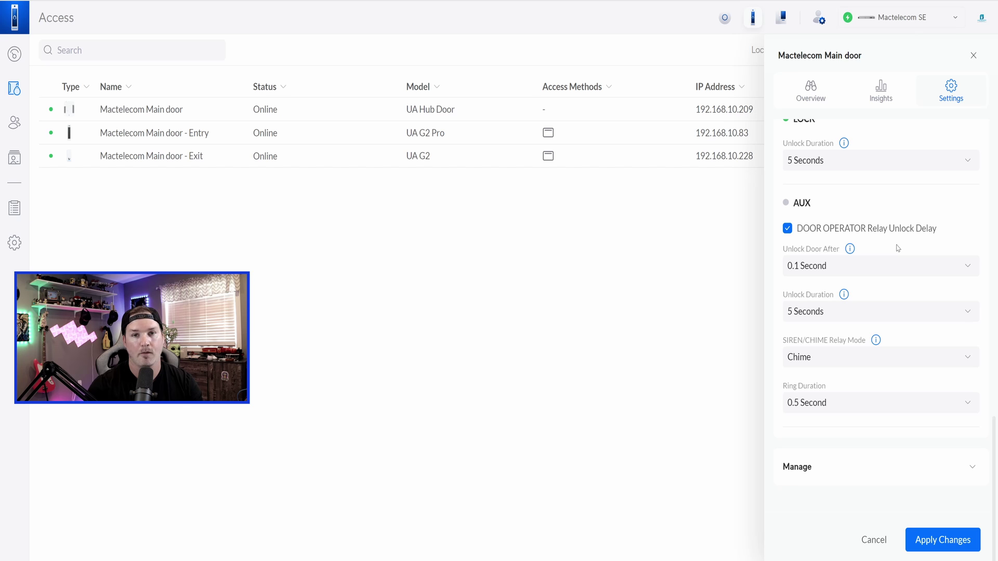
click(820, 358)
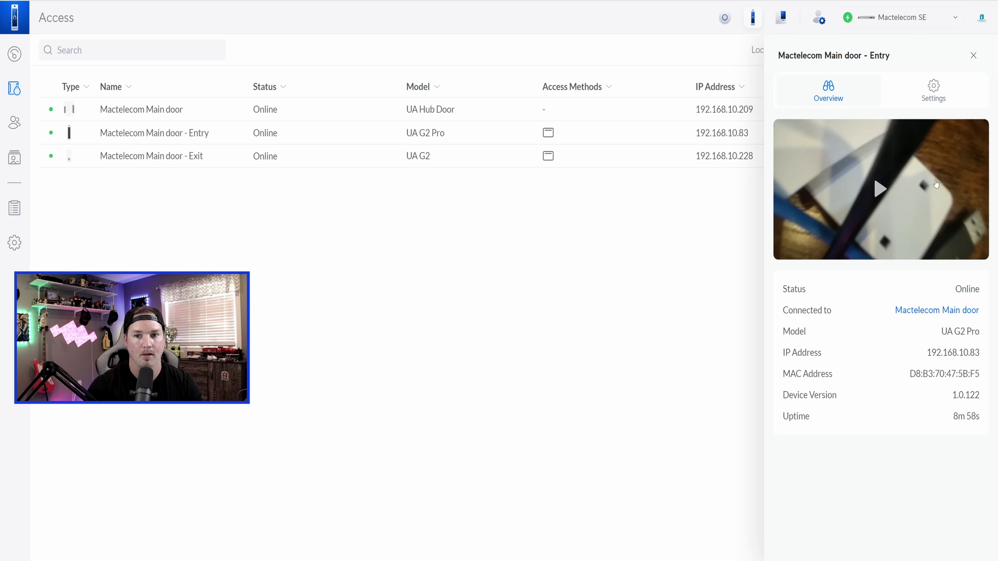
- Enable PIN as an Entry reader access method, then view the Exit reader's settings
click(929, 101)
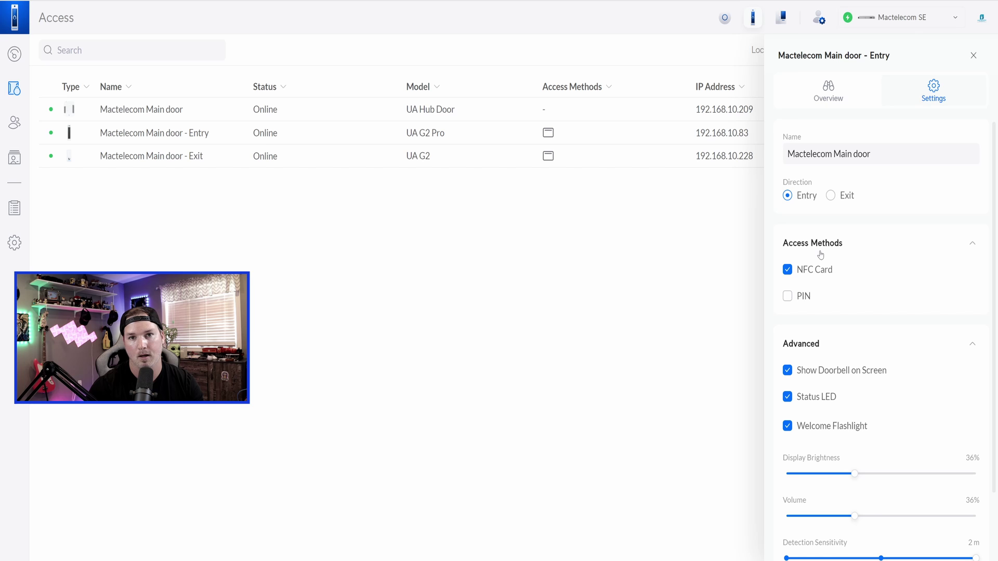
click(788, 296)
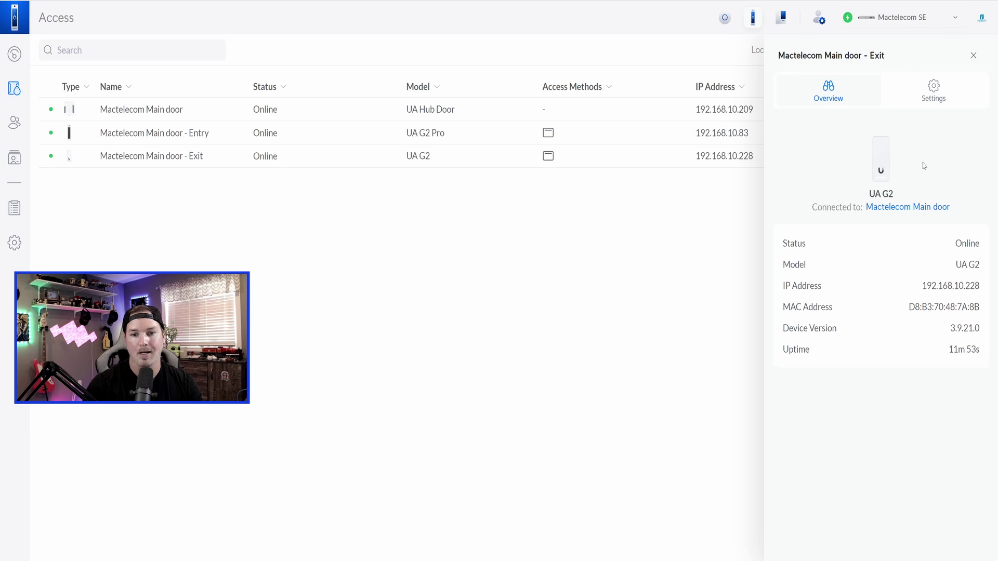
click(928, 92)
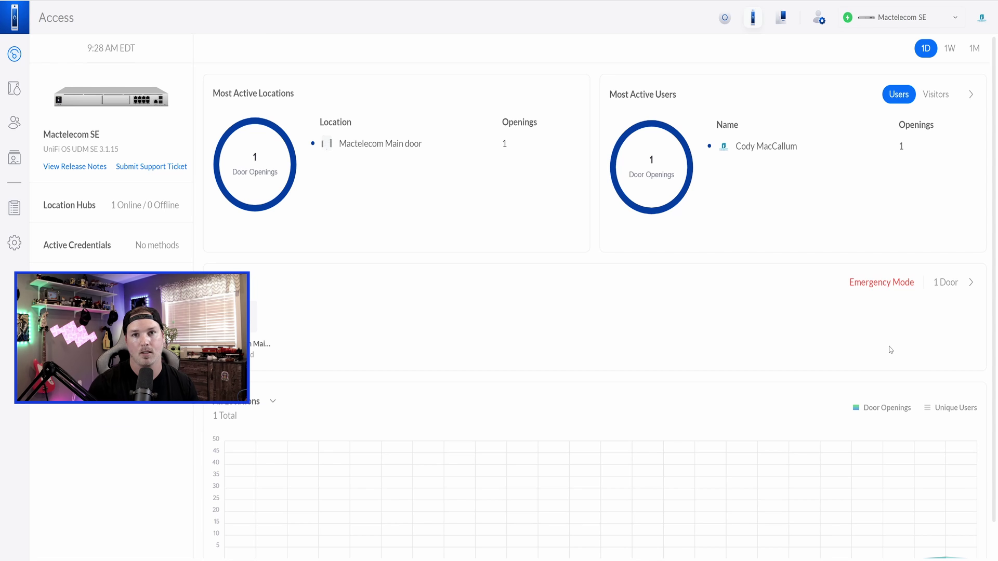
- Activate Emergency Mode Lockdown on all doors, then turn the lockdown off again
click(902, 284)
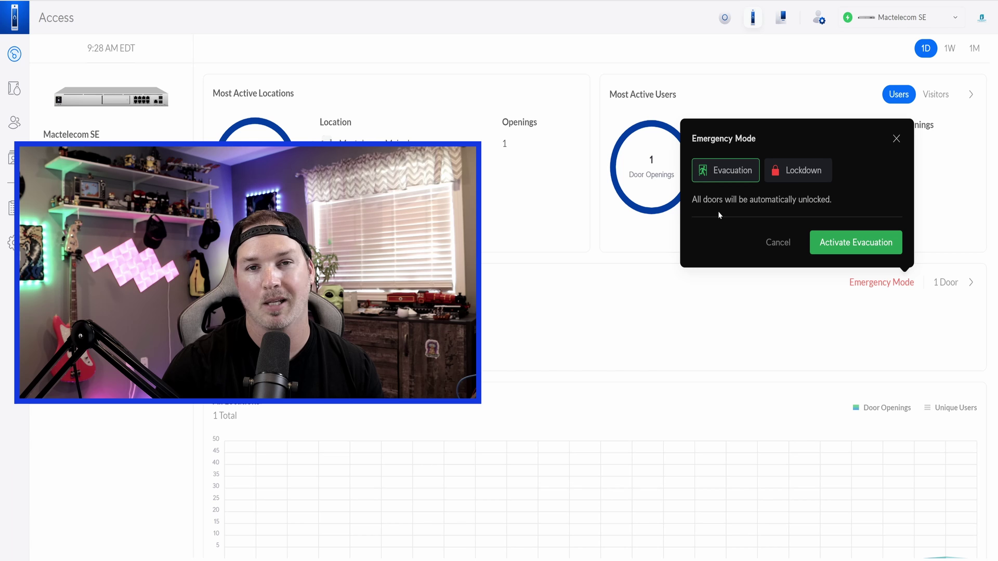
click(776, 173)
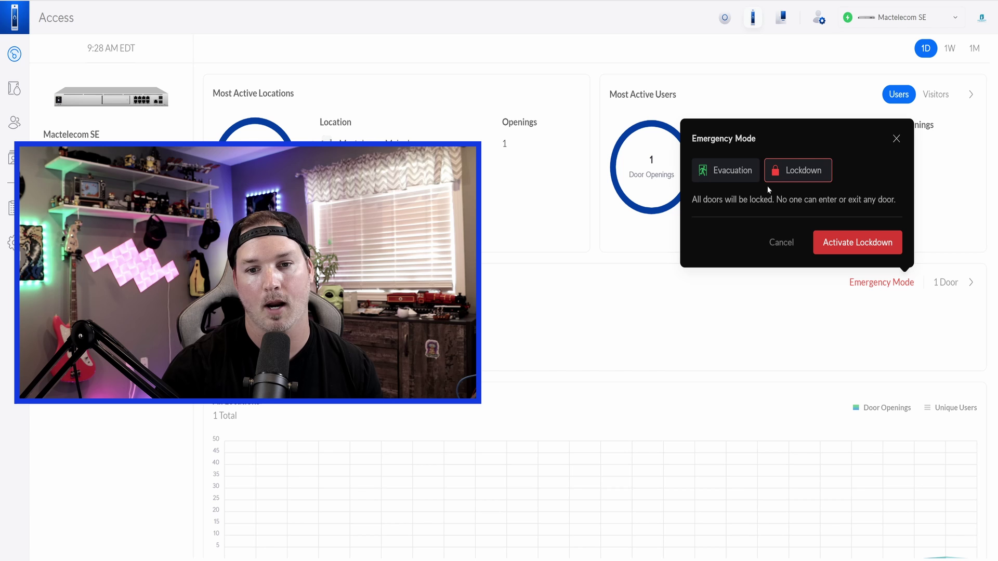
click(850, 245)
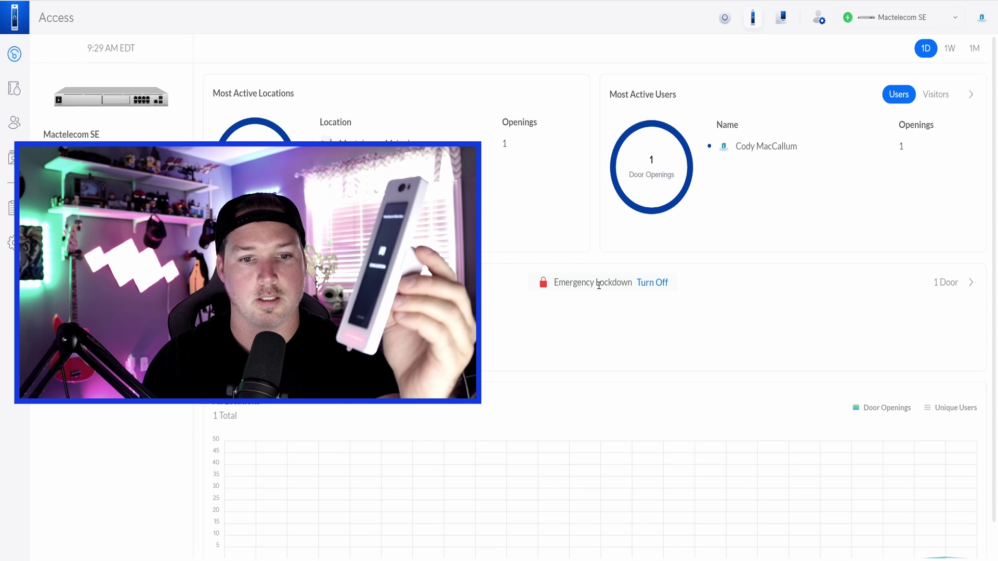
click(652, 287)
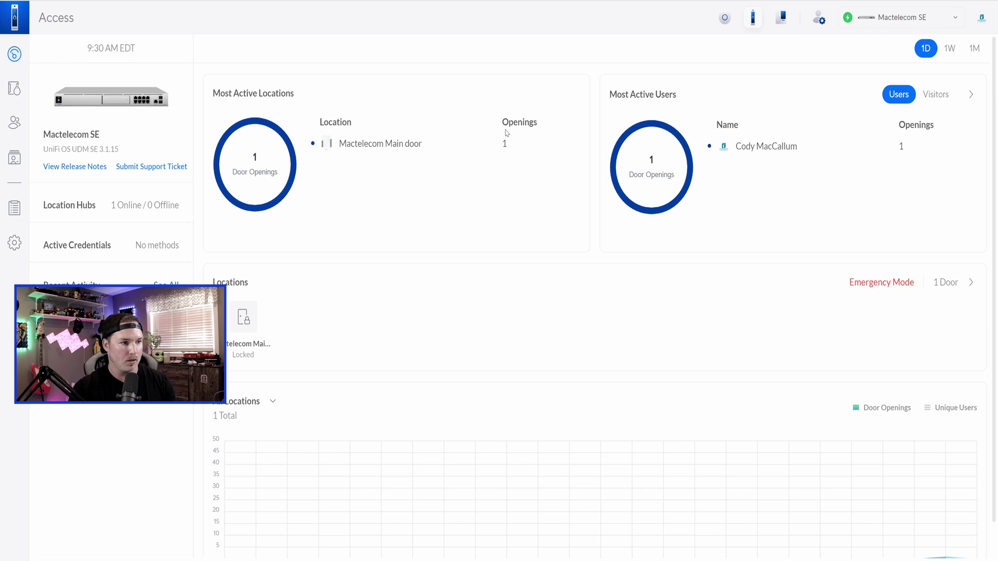
- Add a new card to your own user, registering it on the Mactelecom Main door - Entry reader
click(21, 129)
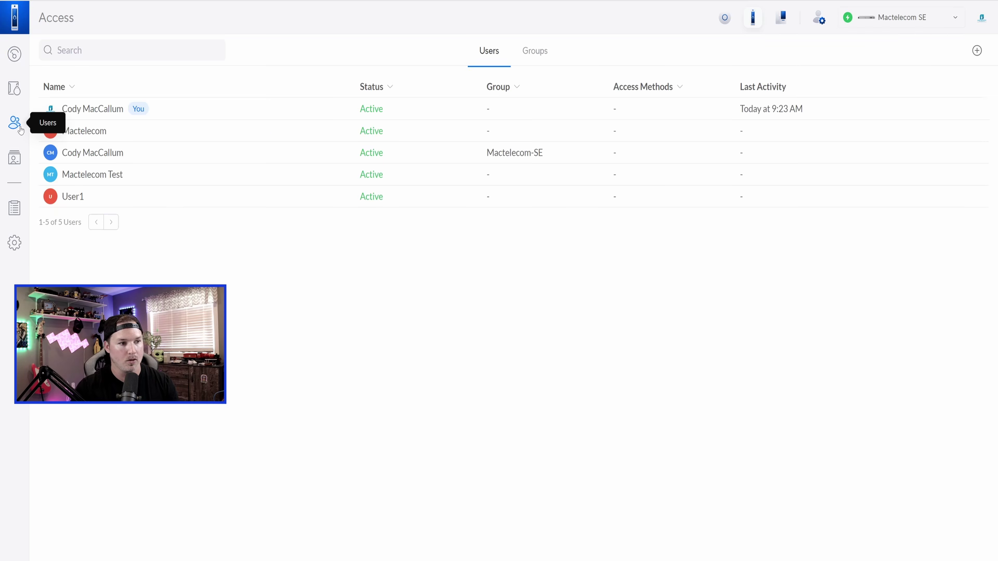
click(203, 109)
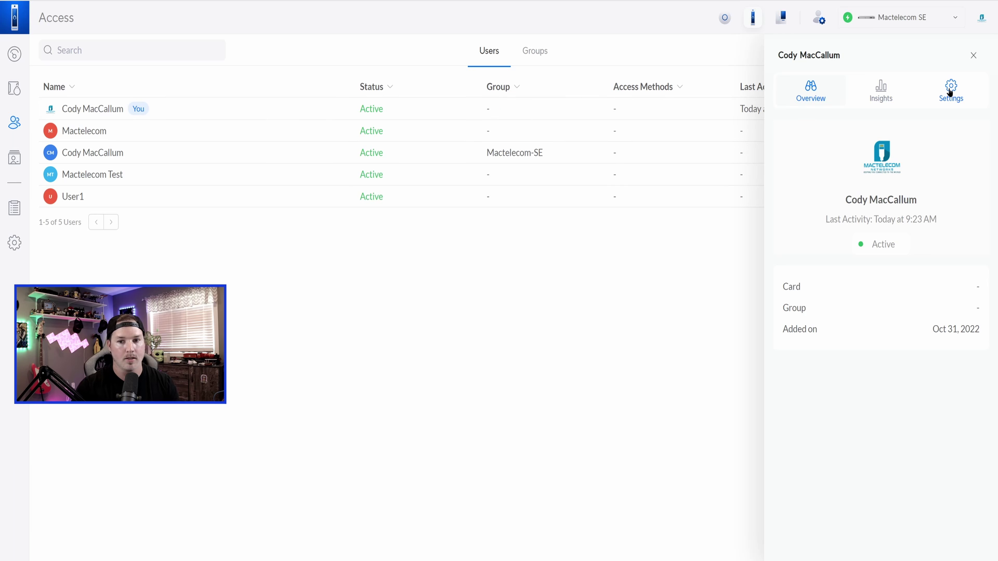
click(949, 92)
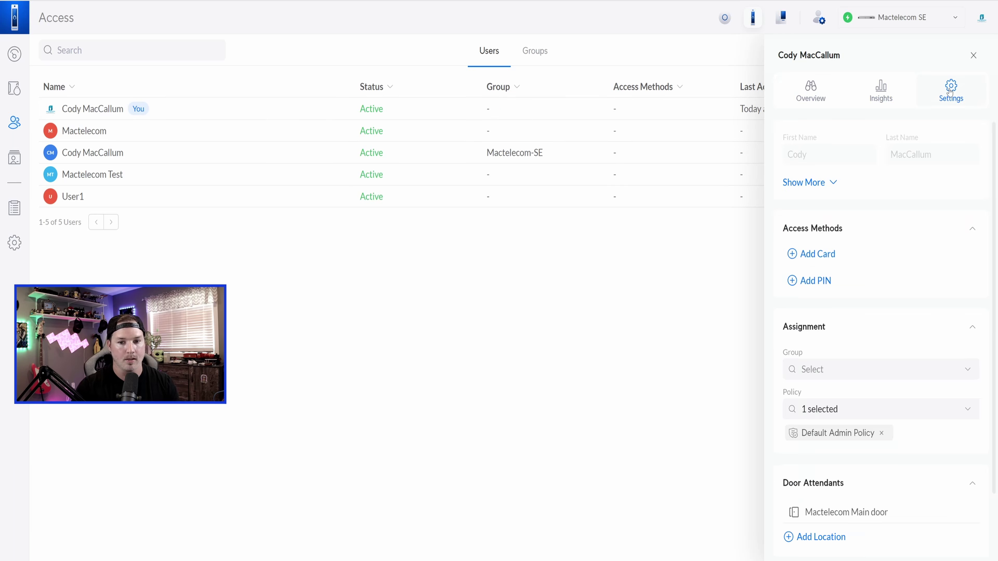
click(809, 254)
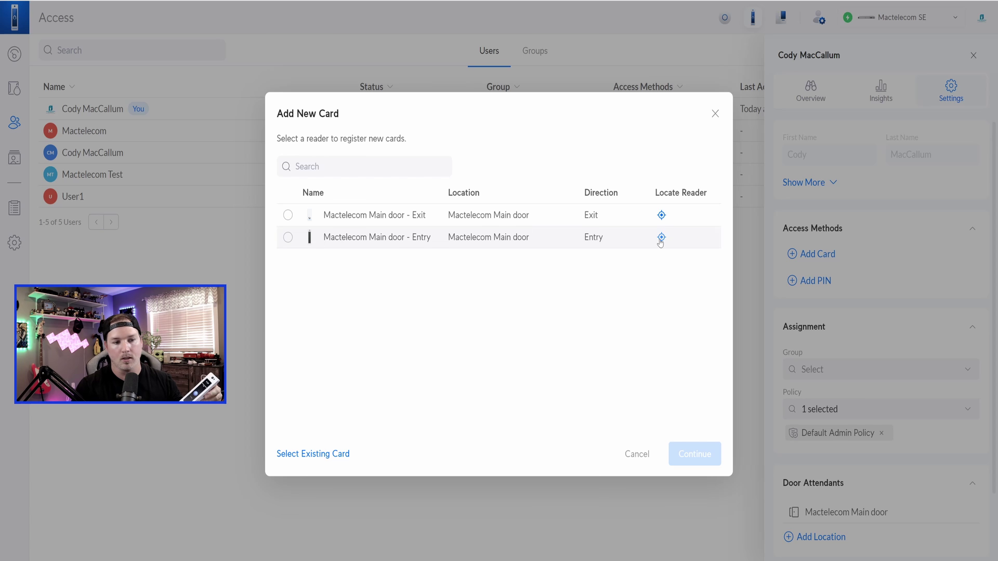
click(288, 238)
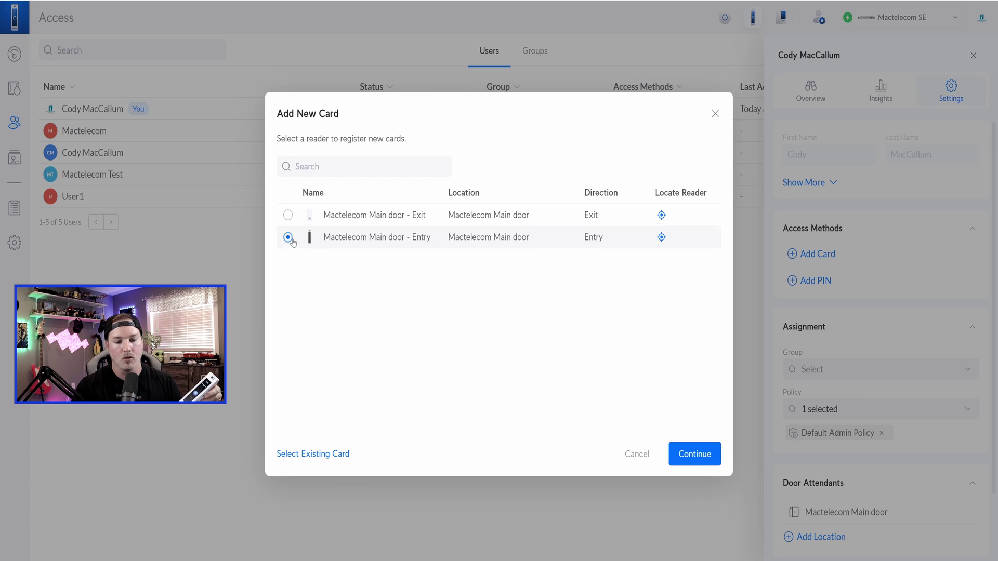
click(695, 456)
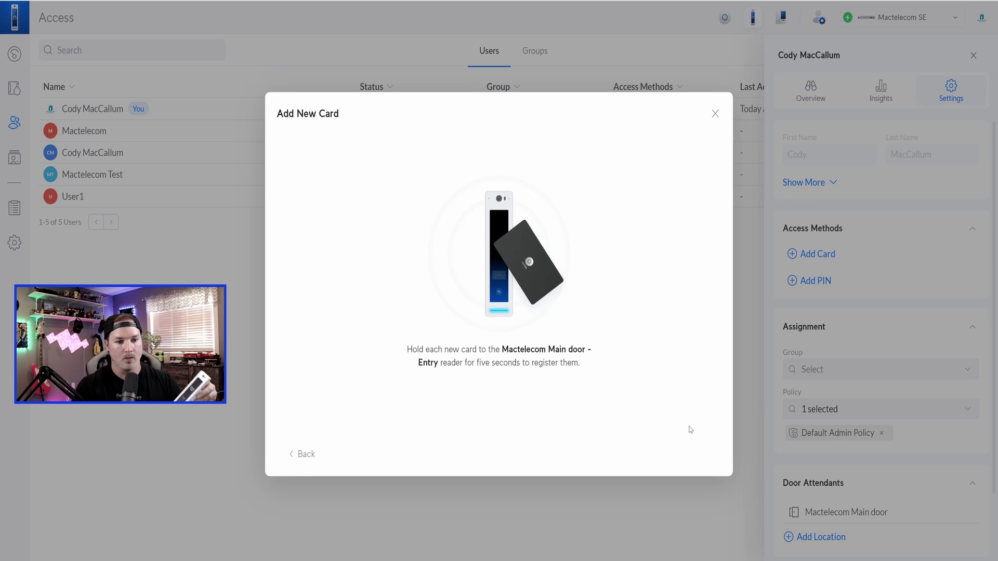